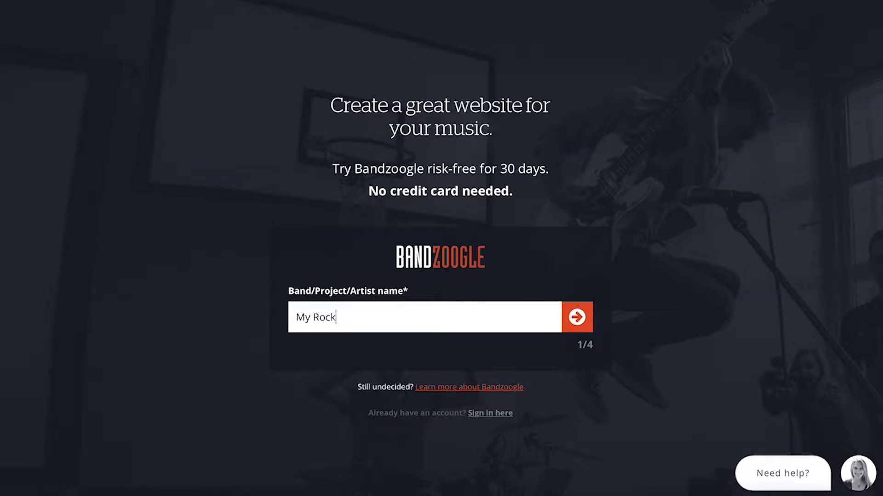
- Enter the band name 'My Rockin Band', an email address and a password for signup
{"action": "type", "text": "Band"}
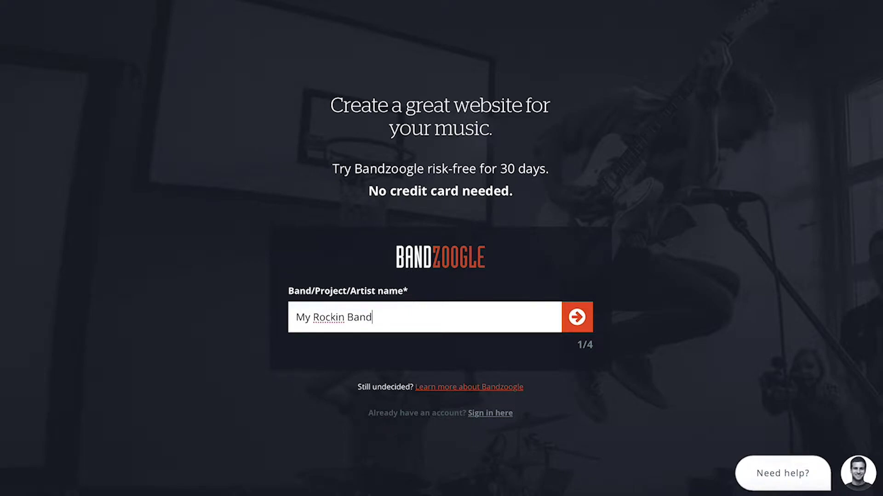
{"action": "left_click", "coordinate": [576, 318]}
{"action": "type", "text": "myem"}
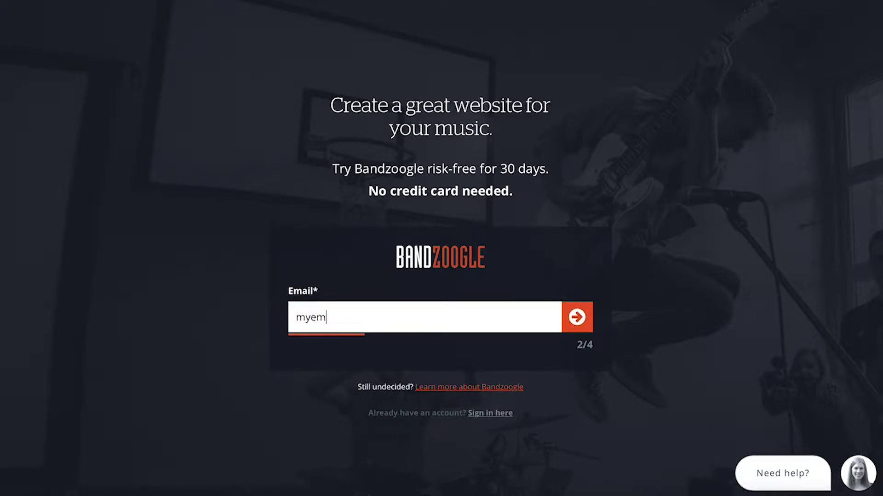
{"action": "type", "text": "ail@mye"}
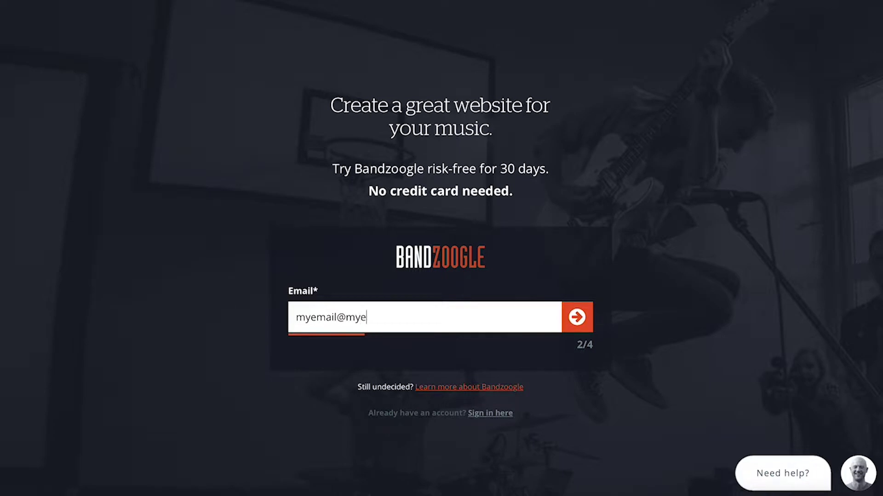
{"action": "type", "text": "mail.com"}
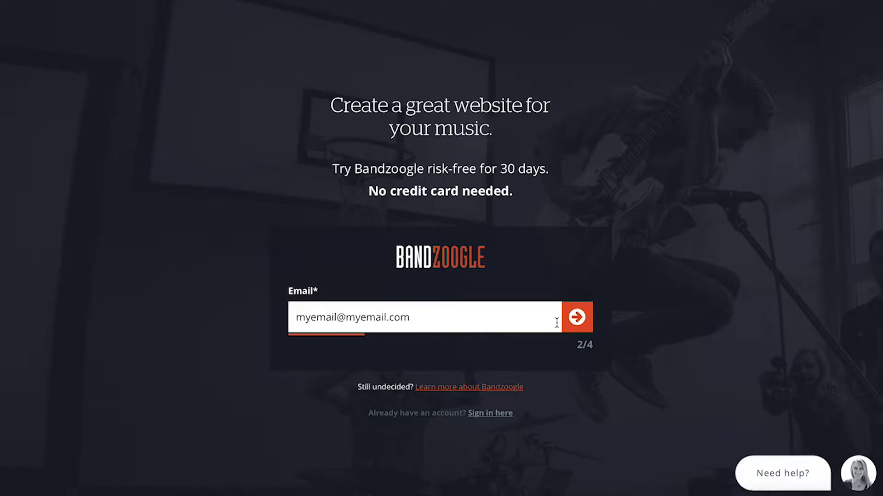
{"action": "left_click", "coordinate": [585, 329]}
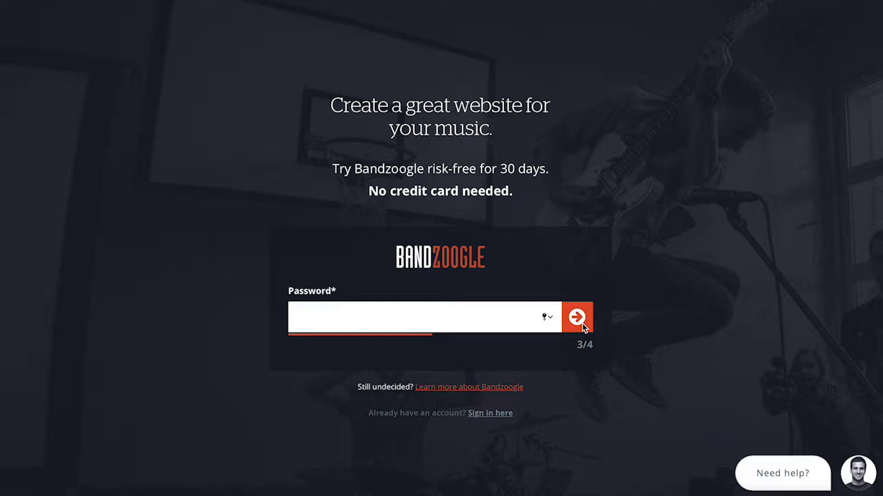
{"action": "type", "text": "•"}
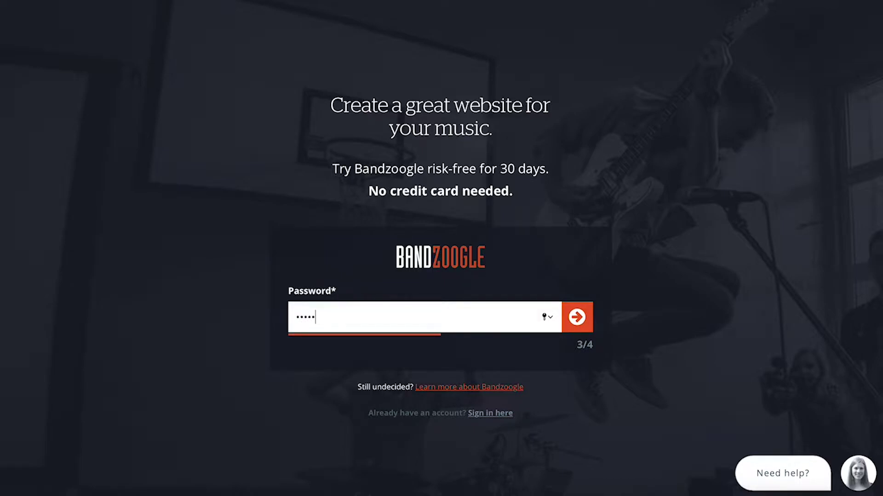
{"action": "left_click", "coordinate": [584, 320]}
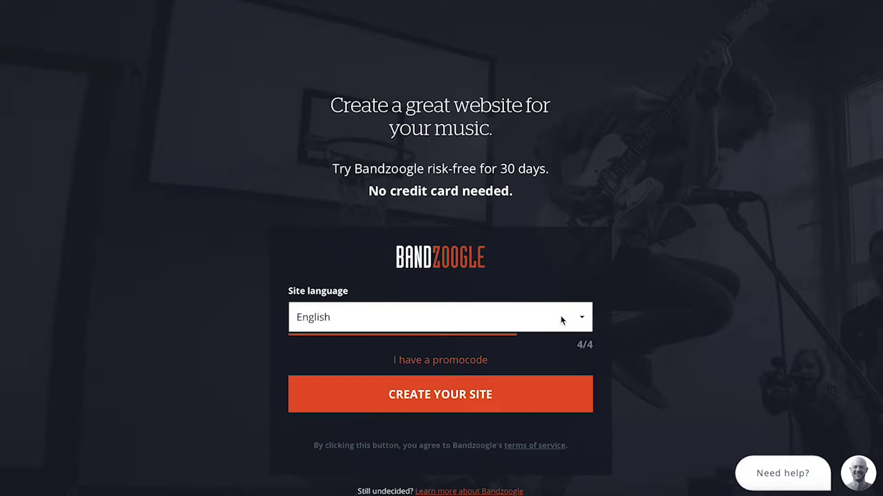
- Keep English as the site language and create the trial site
{"action": "left_click", "coordinate": [583, 319]}
{"action": "left_click", "coordinate": [498, 394]}
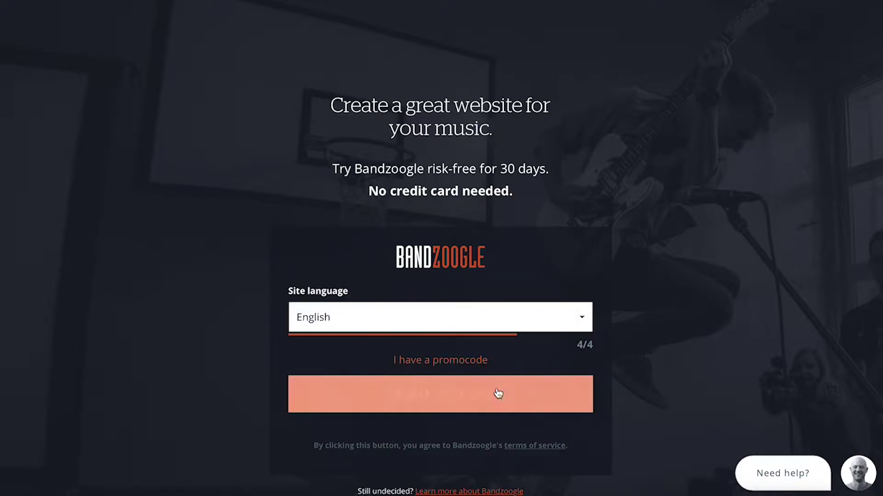
{"action": "scroll", "coordinate": [503, 381], "scroll_direction": "down", "scroll_amount": 1}
{"action": "left_click", "coordinate": [508, 365]}
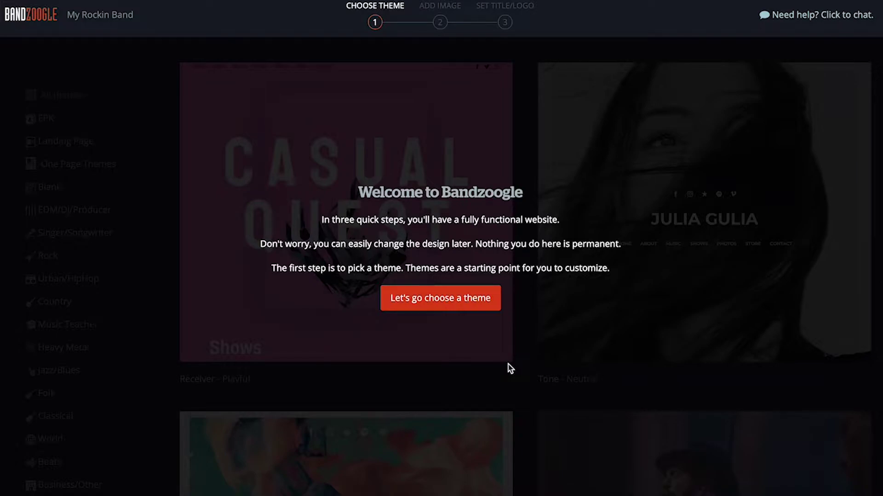
- Dismiss the welcome message and browse the full theme gallery
{"action": "left_click", "coordinate": [484, 309]}
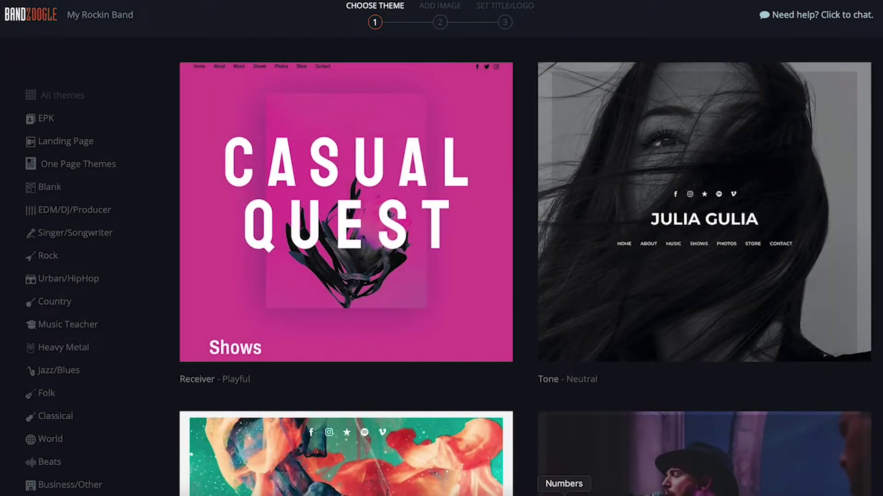
{"action": "scroll", "coordinate": [528, 134], "scroll_direction": "down", "scroll_amount": 5}
{"action": "scroll", "coordinate": [528, 137], "scroll_direction": "down", "scroll_amount": 1}
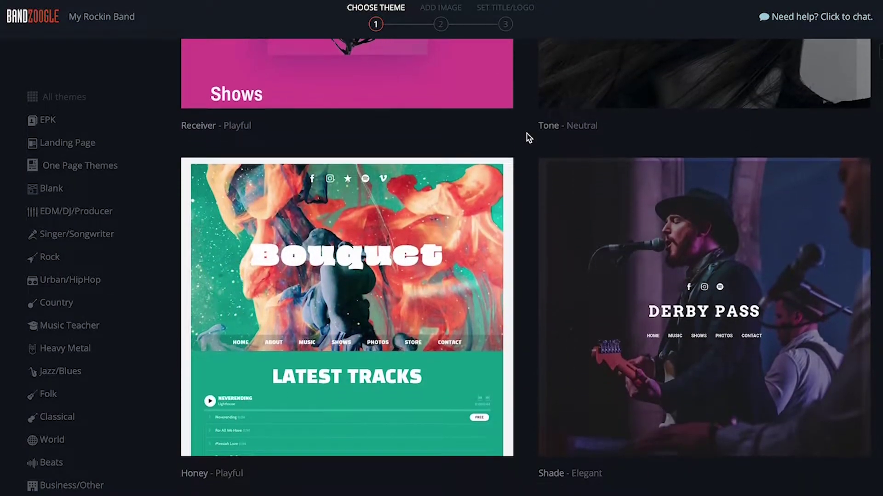
{"action": "scroll", "coordinate": [527, 137], "scroll_direction": "down", "scroll_amount": 2}
{"action": "scroll", "coordinate": [527, 137], "scroll_direction": "down", "scroll_amount": 1}
{"action": "scroll", "coordinate": [528, 137], "scroll_direction": "down", "scroll_amount": 4}
{"action": "scroll", "coordinate": [528, 137], "scroll_direction": "down", "scroll_amount": 2}
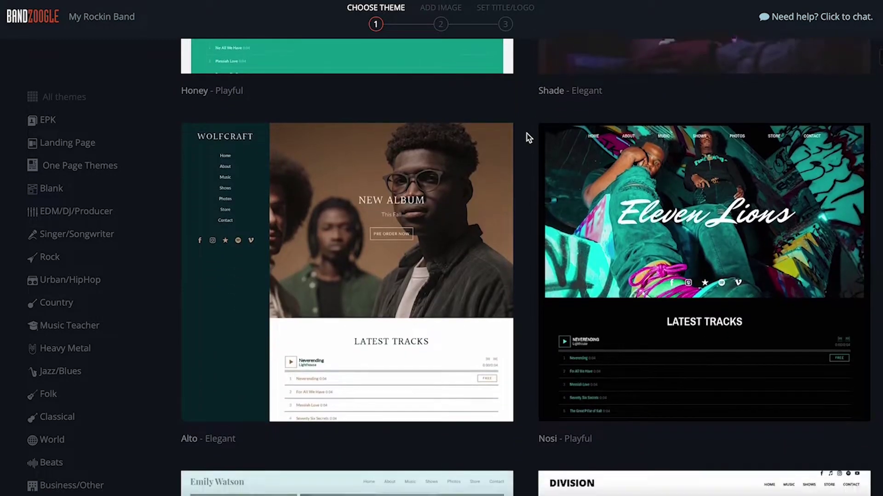
{"action": "scroll", "coordinate": [528, 137], "scroll_direction": "down", "scroll_amount": 1}
{"action": "scroll", "coordinate": [527, 137], "scroll_direction": "down", "scroll_amount": 1}
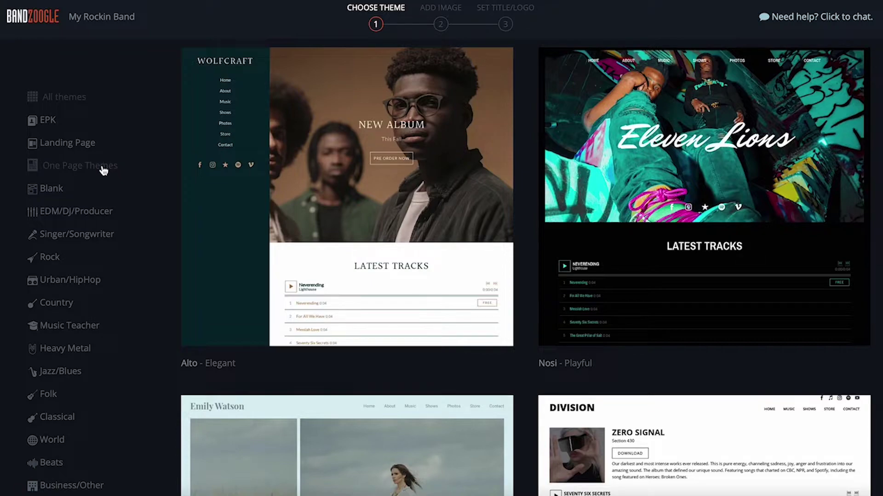
- Filter the gallery to One Page Themes and browse options like Anthem and Duet
{"action": "left_click", "coordinate": [103, 169]}
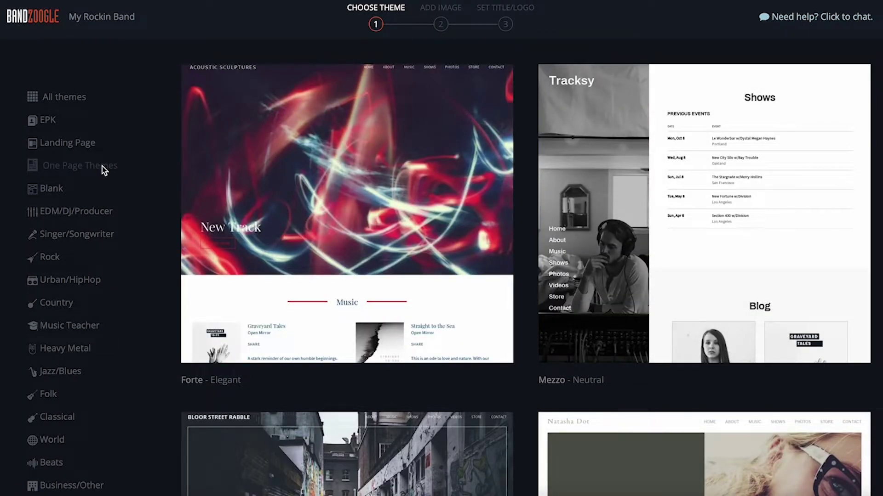
{"action": "mouse_move", "coordinate": [347, 207]}
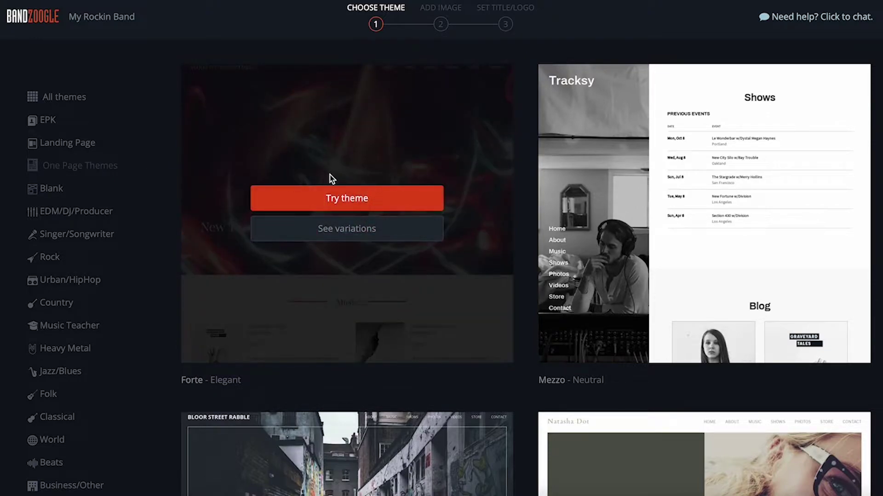
{"action": "scroll", "coordinate": [461, 194], "scroll_direction": "down", "scroll_amount": 4}
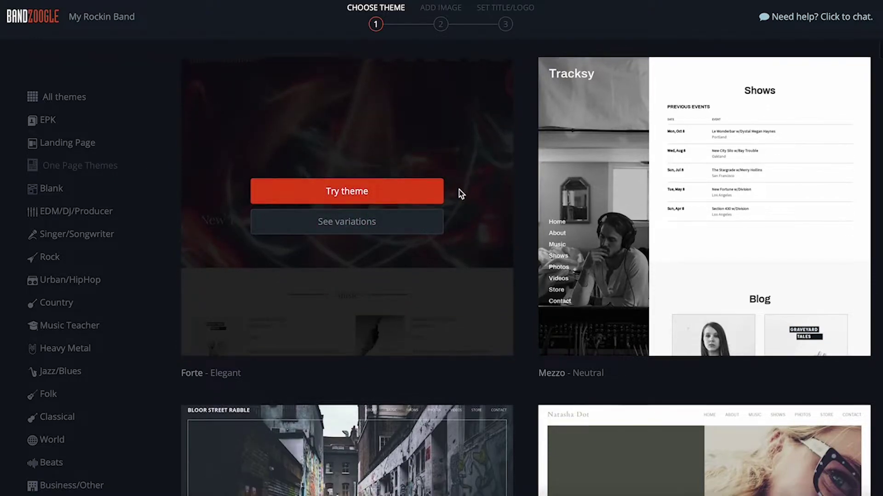
{"action": "scroll", "coordinate": [462, 194], "scroll_direction": "down", "scroll_amount": 2}
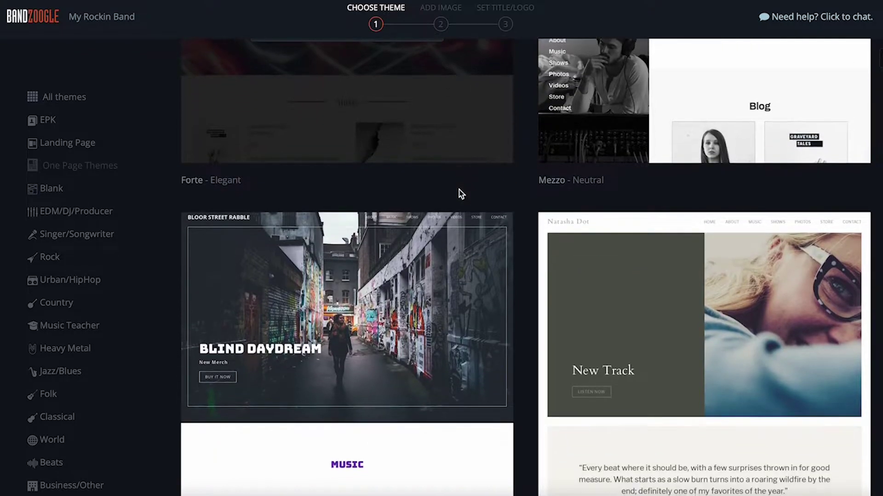
{"action": "scroll", "coordinate": [462, 194], "scroll_direction": "down", "scroll_amount": 2}
{"action": "scroll", "coordinate": [461, 194], "scroll_direction": "down", "scroll_amount": 2}
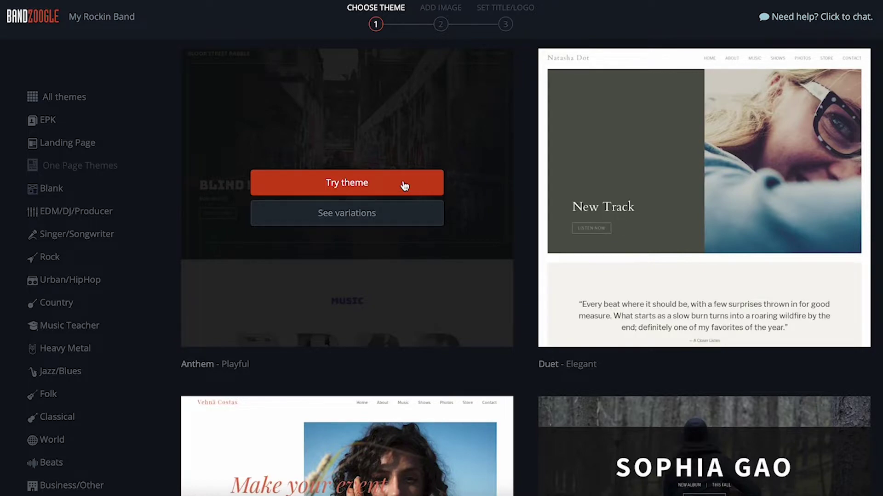
- Apply the Anthem theme with a zoomed black-and-white stock photo of a singing guitarist as header
{"action": "left_click", "coordinate": [405, 185]}
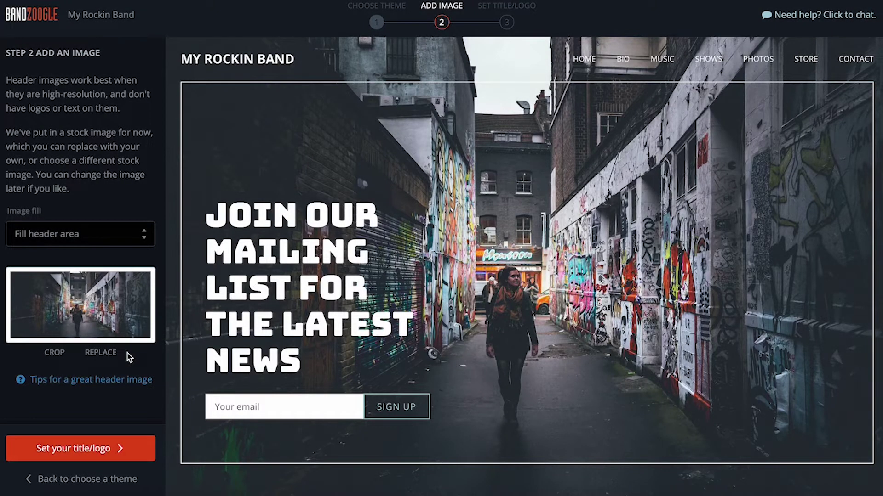
{"action": "left_click", "coordinate": [110, 357]}
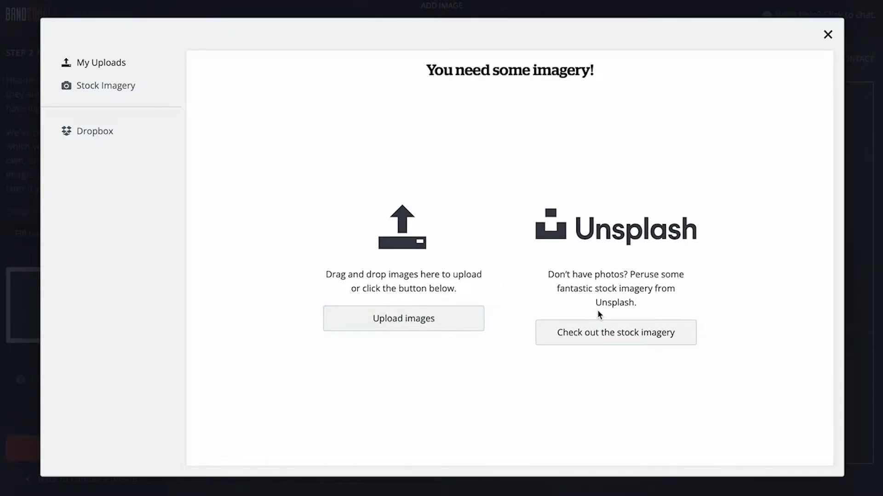
{"action": "left_click", "coordinate": [614, 345]}
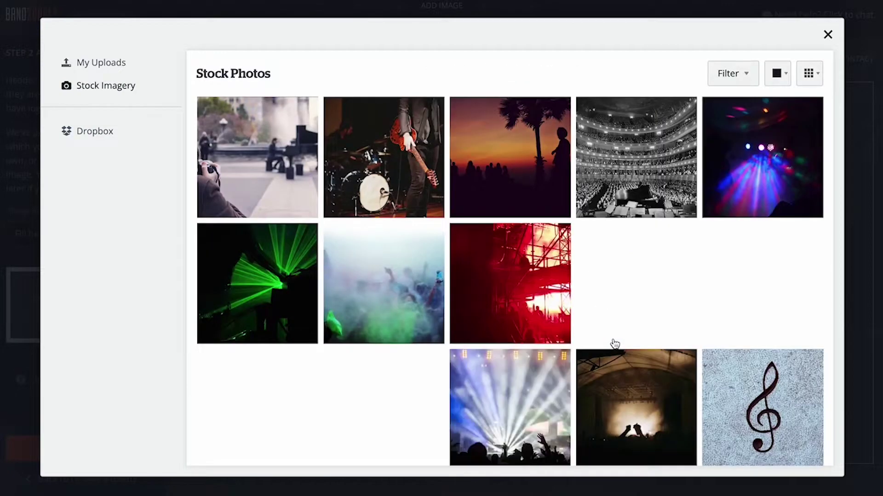
{"action": "scroll", "coordinate": [615, 345], "scroll_direction": "down", "scroll_amount": 1}
{"action": "scroll", "coordinate": [614, 344], "scroll_direction": "down", "scroll_amount": 3}
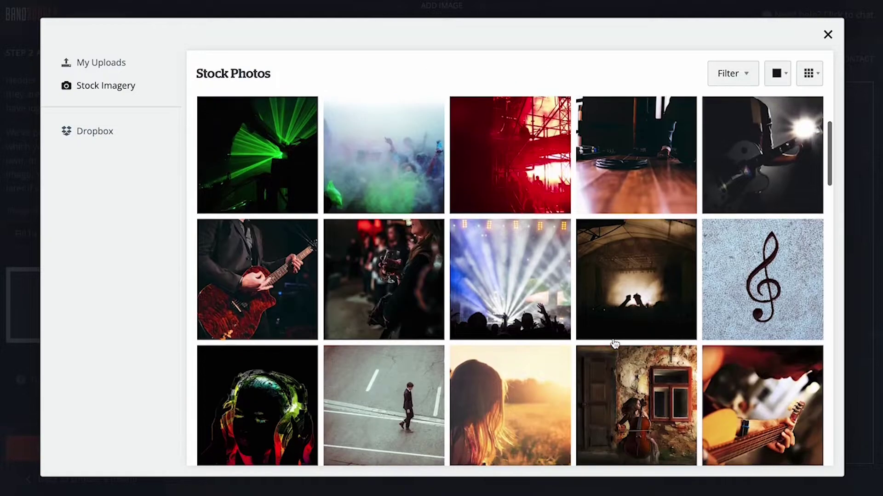
{"action": "scroll", "coordinate": [614, 345], "scroll_direction": "down", "scroll_amount": 3}
{"action": "scroll", "coordinate": [614, 345], "scroll_direction": "down", "scroll_amount": 3}
{"action": "scroll", "coordinate": [614, 345], "scroll_direction": "down", "scroll_amount": 3}
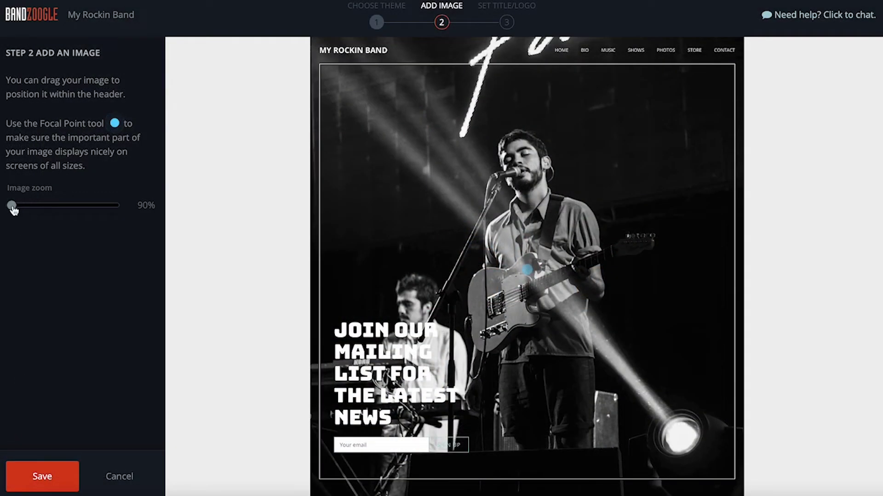
{"action": "mouse_move", "coordinate": [12, 205]}
{"action": "left_mouse_down"}
{"action": "mouse_move", "coordinate": [49, 205]}
{"action": "mouse_move", "coordinate": [31, 205]}
{"action": "left_mouse_up"}
{"action": "left_click", "coordinate": [41, 476]}
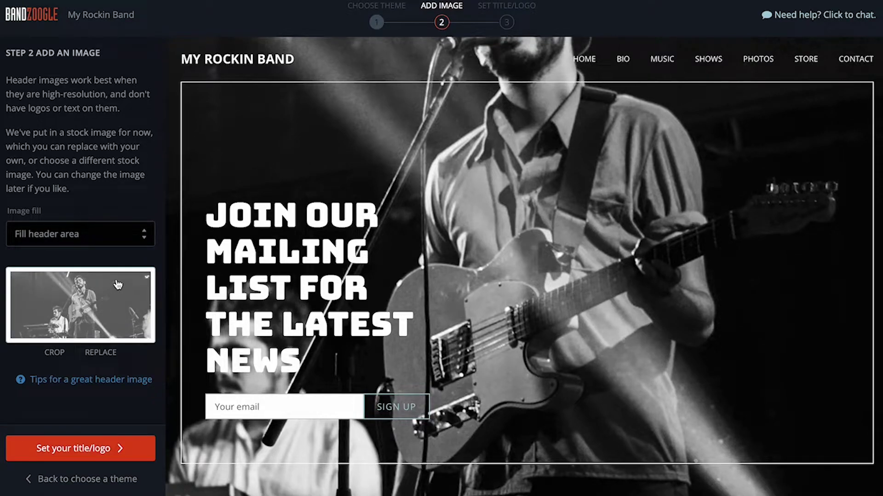
- Make the header image fit the header area and align it to the centre
{"action": "left_click", "coordinate": [140, 236]}
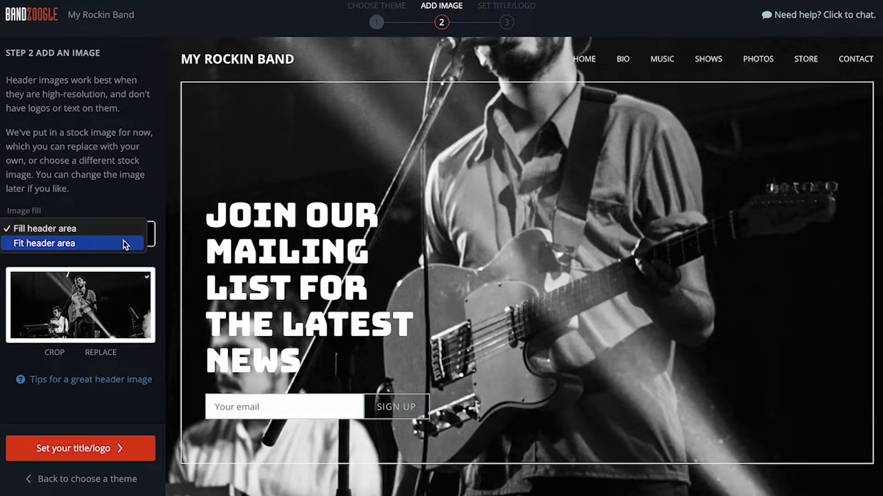
{"action": "left_click", "coordinate": [123, 244]}
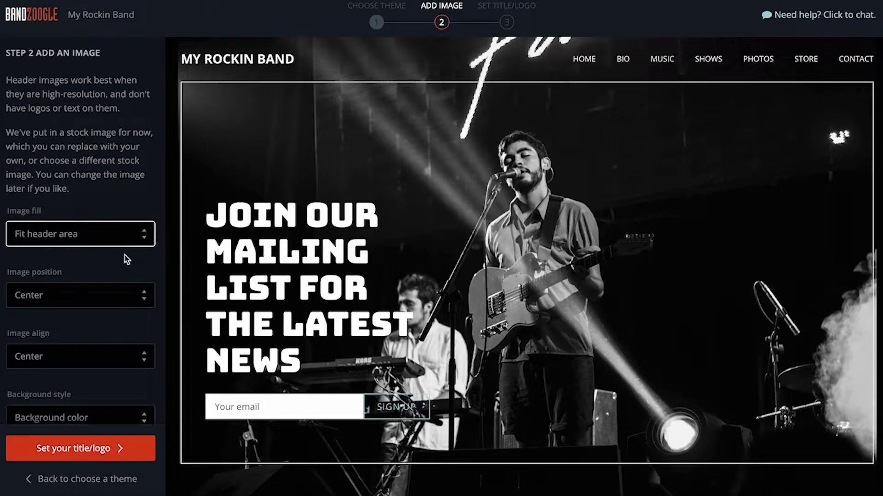
{"action": "left_click", "coordinate": [145, 339]}
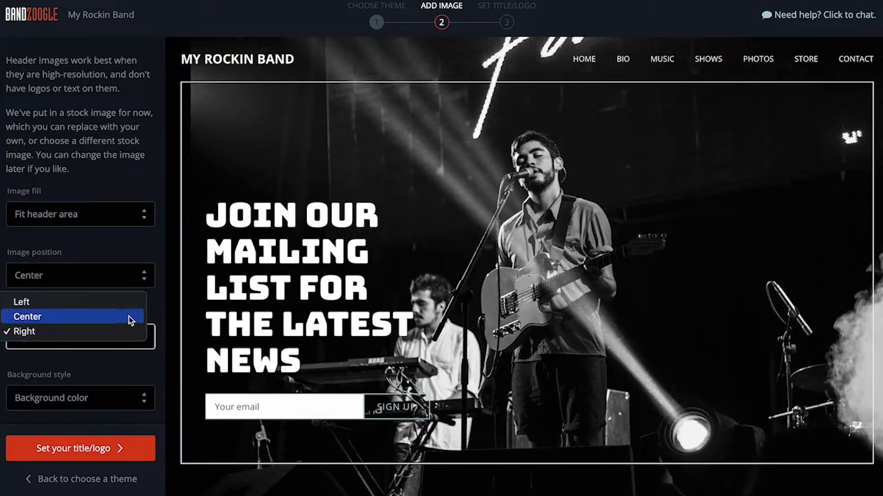
{"action": "left_click", "coordinate": [128, 305]}
{"action": "left_click", "coordinate": [135, 328]}
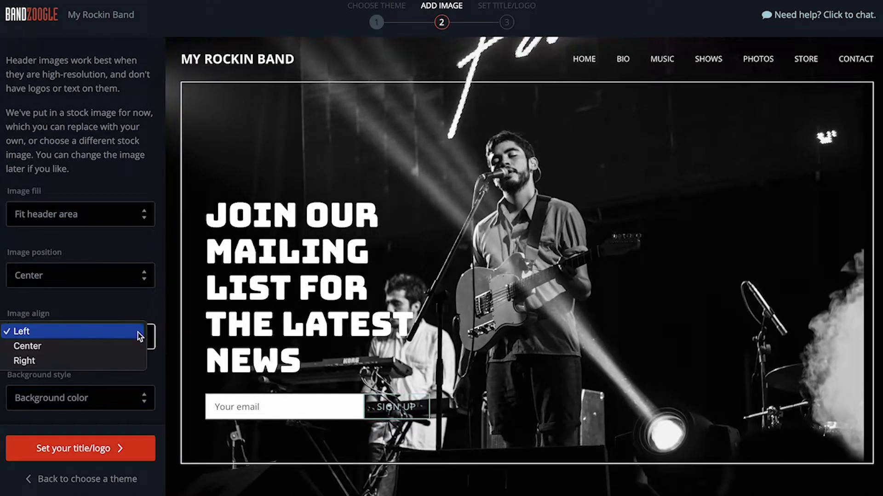
{"action": "left_click", "coordinate": [131, 345]}
{"action": "scroll", "coordinate": [130, 345], "scroll_direction": "down", "scroll_amount": 1}
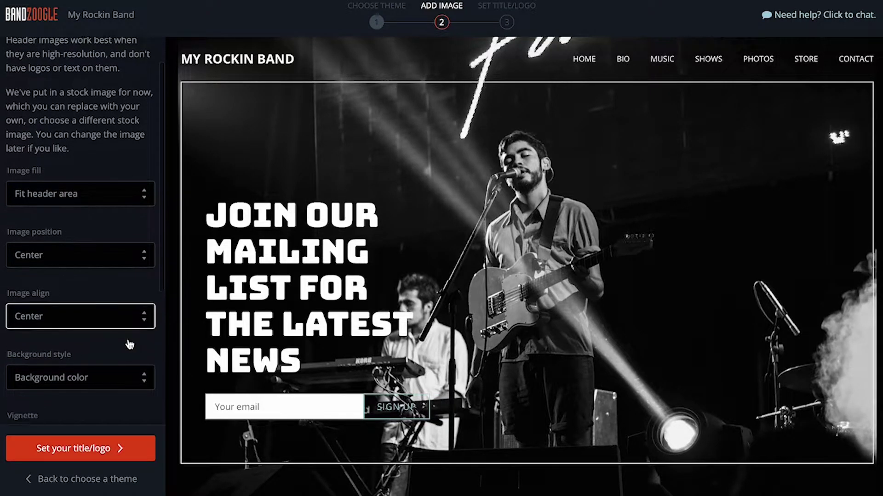
{"action": "scroll", "coordinate": [130, 345], "scroll_direction": "down", "scroll_amount": 1}
{"action": "scroll", "coordinate": [131, 345], "scroll_direction": "down", "scroll_amount": 1}
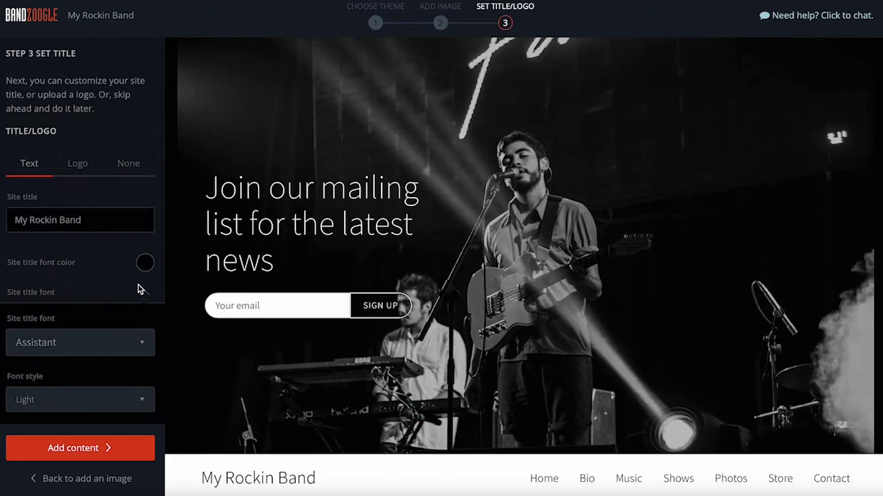
- Try an orange title and an 18% guitar-band logo, then settle on no title or logo
{"action": "left_click", "coordinate": [143, 269]}
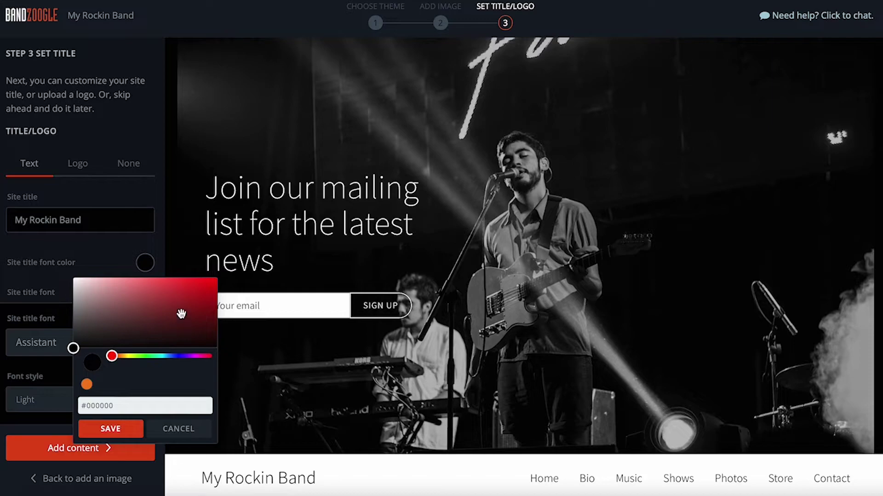
{"action": "left_click", "coordinate": [122, 357]}
{"action": "left_click", "coordinate": [79, 173]}
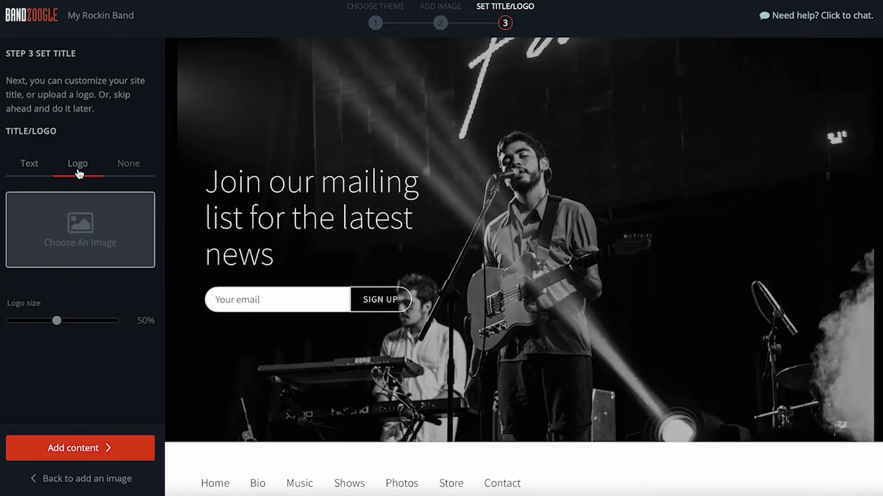
{"action": "left_click", "coordinate": [78, 209]}
{"action": "left_click", "coordinate": [770, 92]}
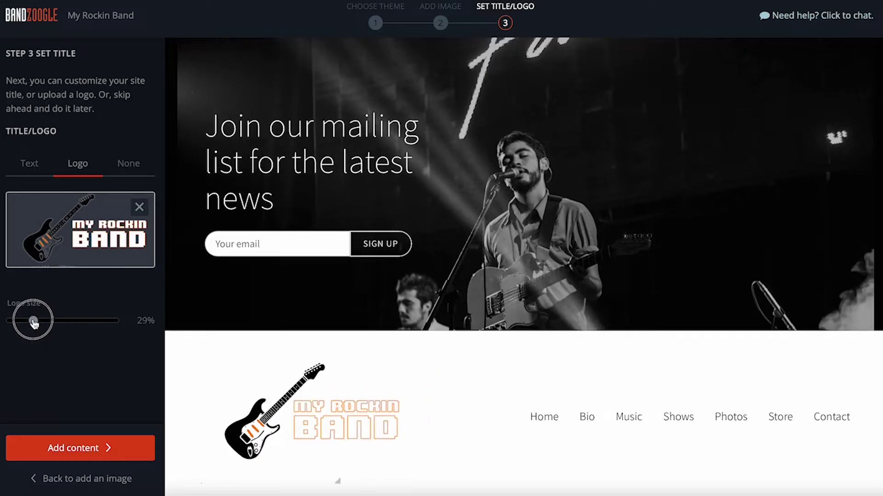
{"action": "left_click_drag", "start_coordinate": [56, 320], "coordinate": [20, 326]}
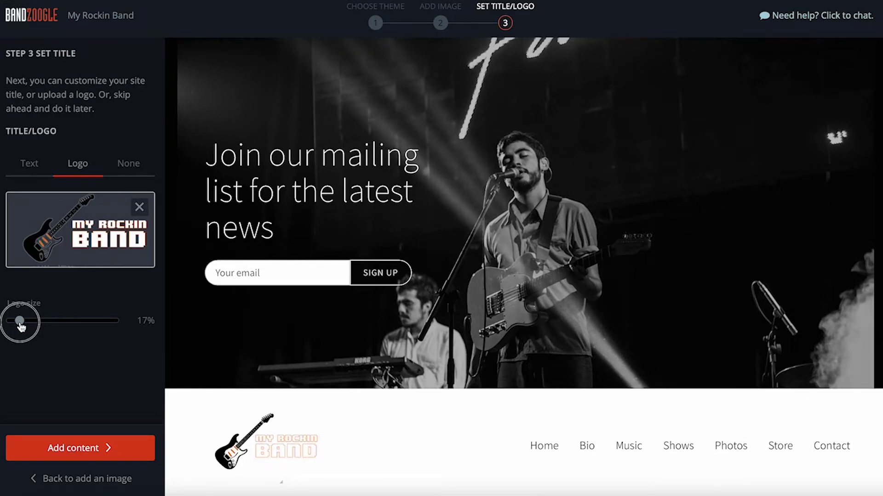
{"action": "left_click", "coordinate": [128, 176]}
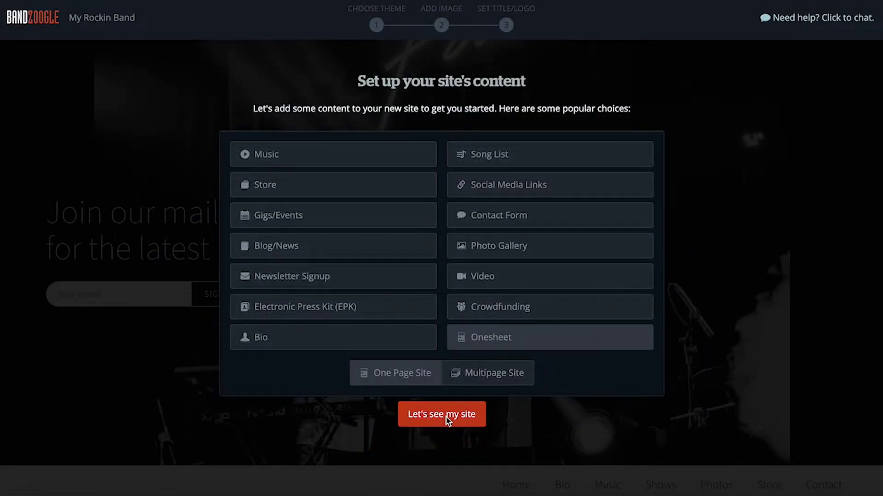
- Generate the Onesheet one-page site and open it in the editor
{"action": "left_click", "coordinate": [446, 418]}
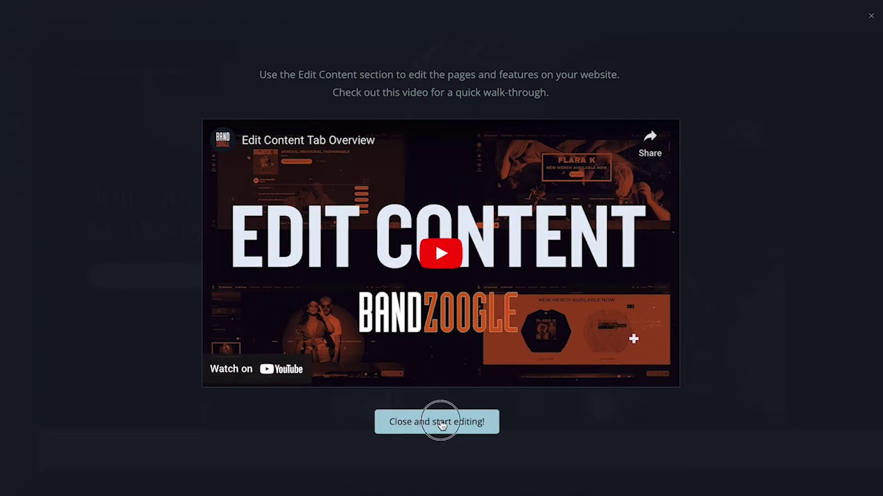
- Close the intro video and remove the streaming-services links section and its features
{"action": "left_click", "coordinate": [442, 423]}
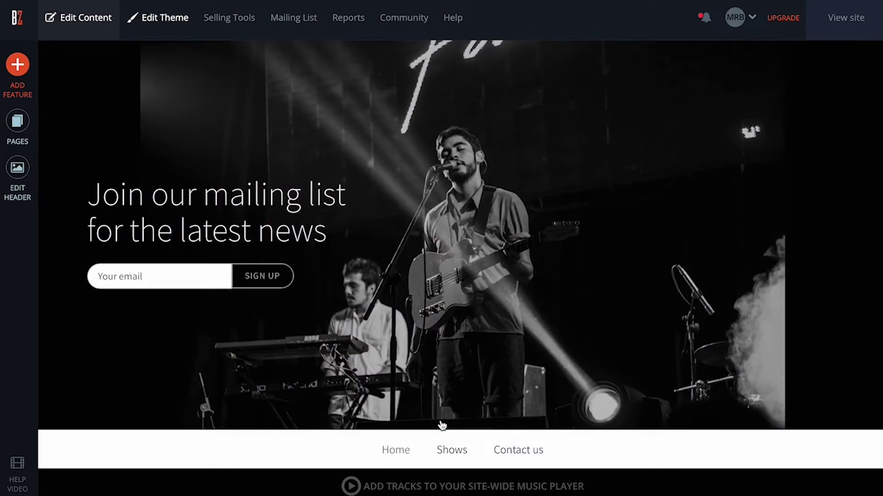
{"action": "scroll", "coordinate": [770, 460], "scroll_direction": "down", "scroll_amount": 6}
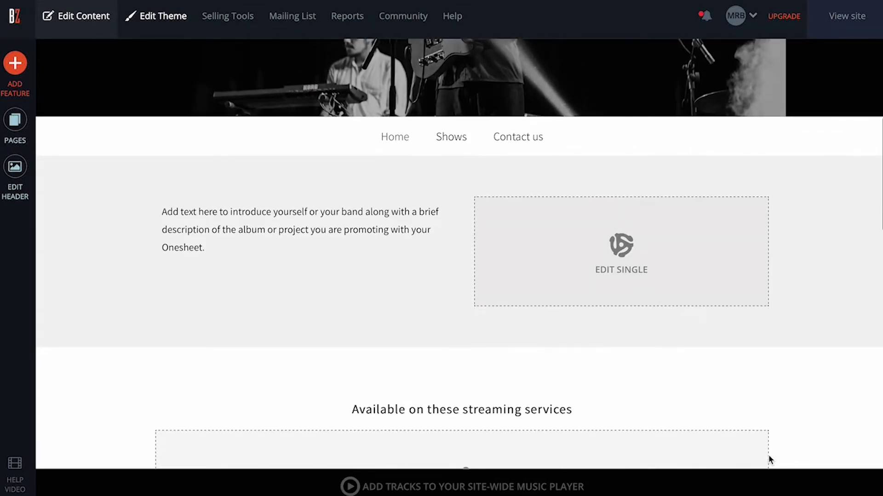
{"action": "scroll", "coordinate": [770, 460], "scroll_direction": "down", "scroll_amount": 2}
{"action": "scroll", "coordinate": [770, 459], "scroll_direction": "down", "scroll_amount": 1}
{"action": "scroll", "coordinate": [771, 460], "scroll_direction": "down", "scroll_amount": 1}
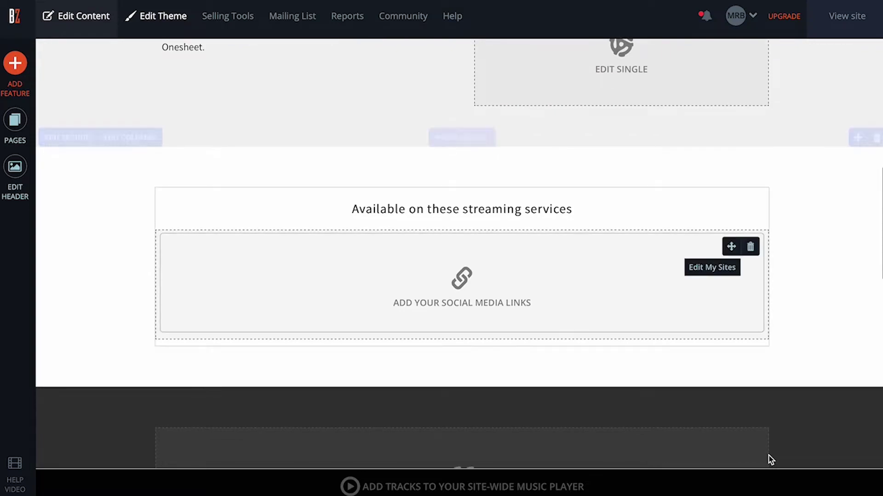
{"action": "left_click", "coordinate": [857, 137]}
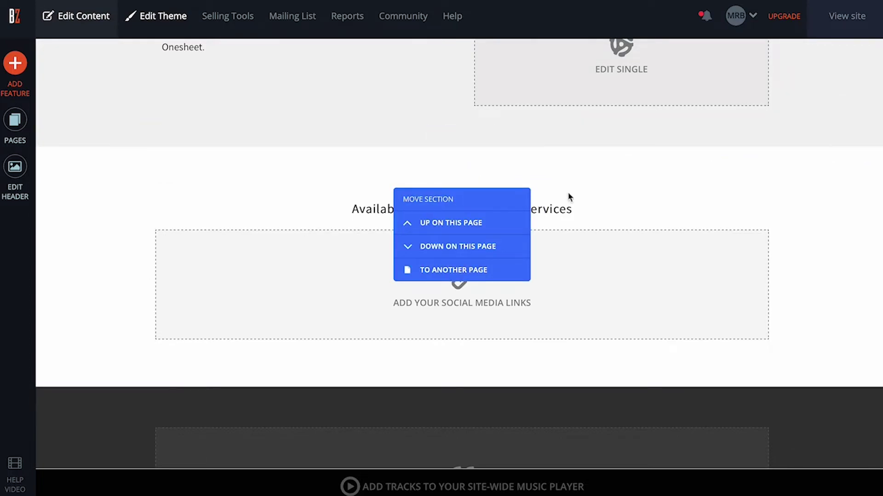
{"action": "left_click", "coordinate": [474, 225]}
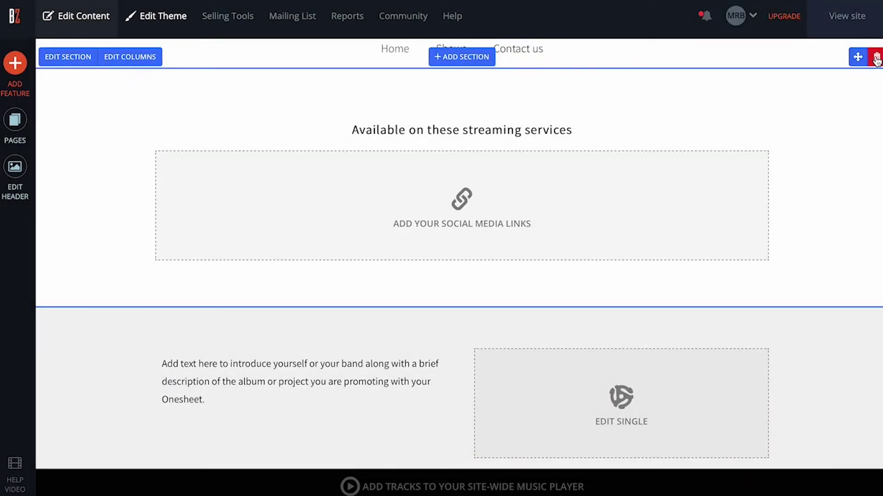
{"action": "left_click", "coordinate": [877, 59]}
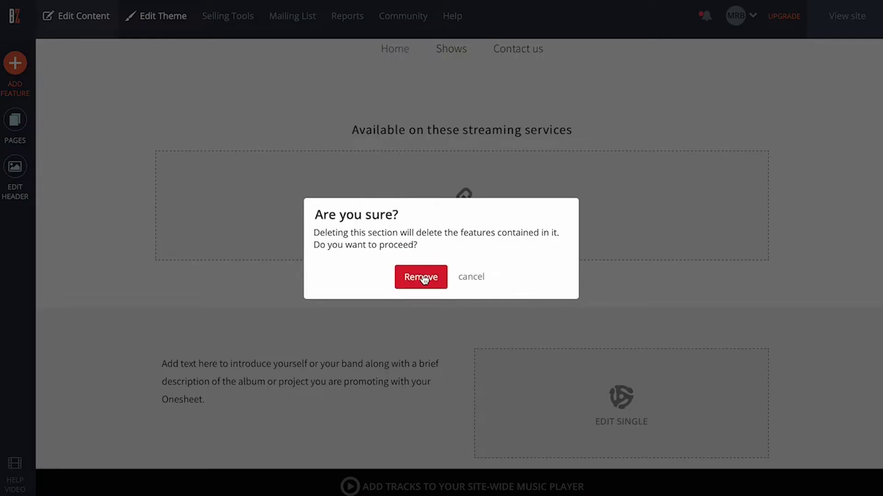
{"action": "left_click", "coordinate": [420, 277]}
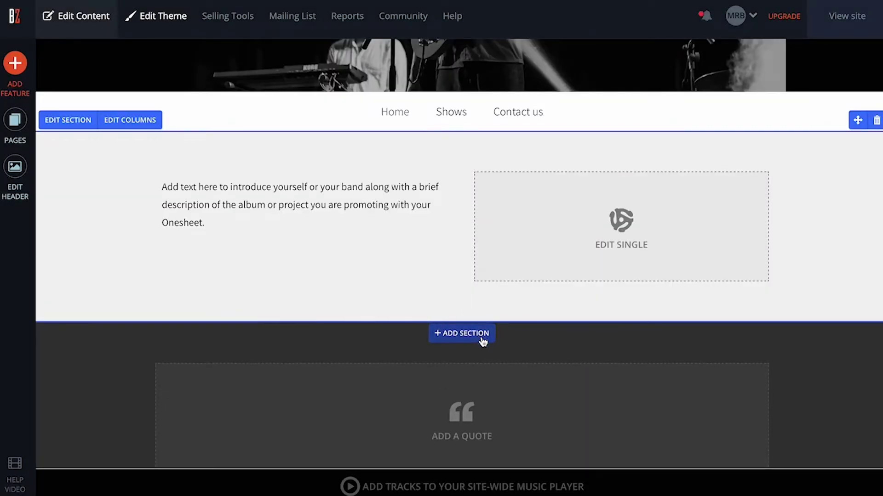
- Add a section titled 'Photos' below the intro and put a Photo Gallery in it
{"action": "left_click", "coordinate": [484, 342]}
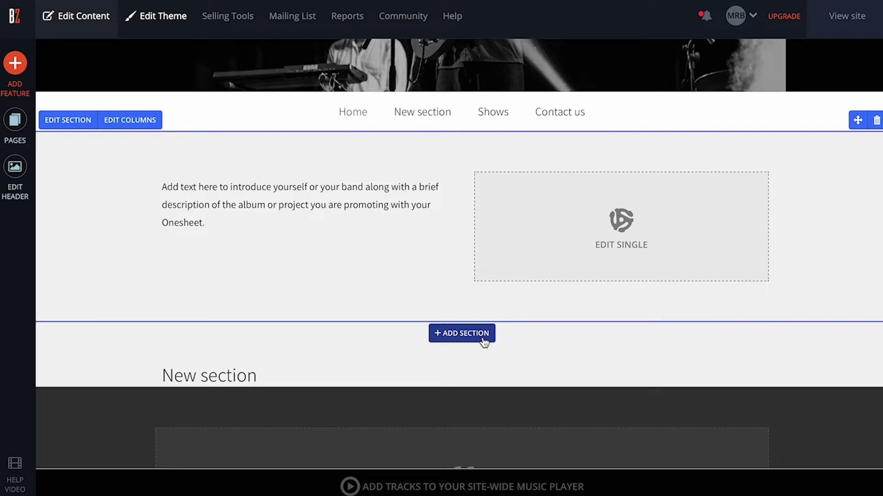
{"action": "type", "text": "Pho"}
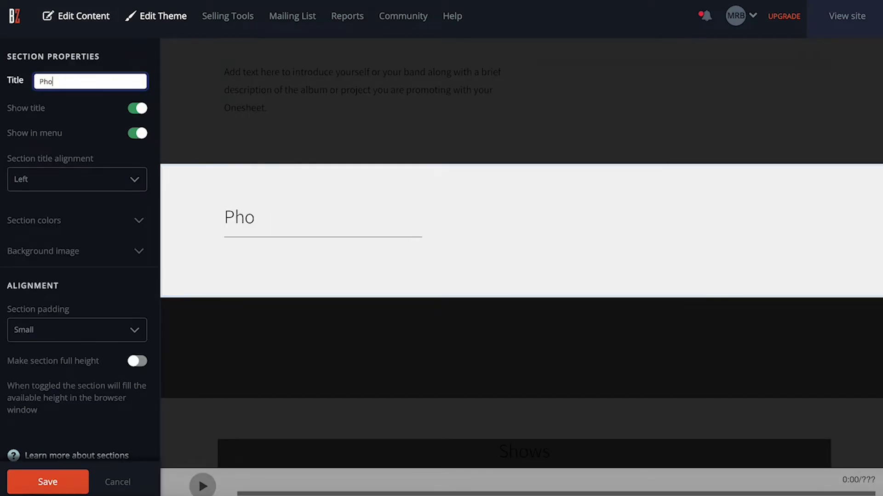
{"action": "type", "text": "tos"}
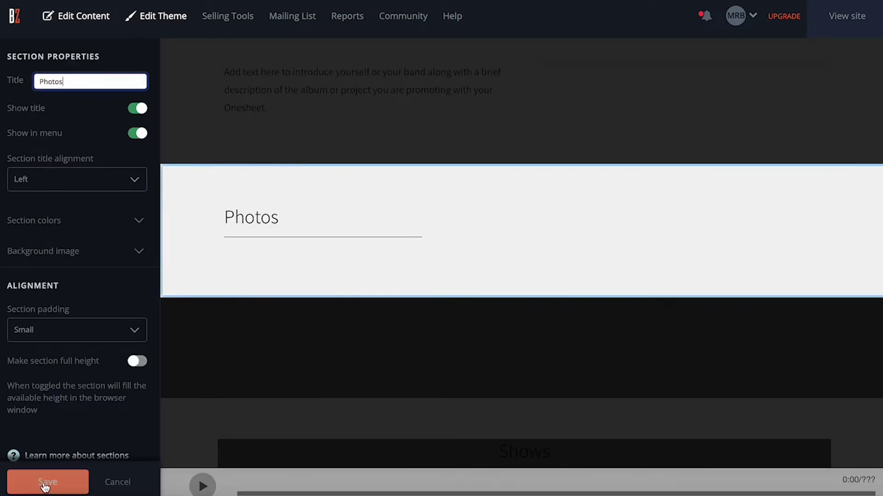
{"action": "left_click", "coordinate": [46, 481]}
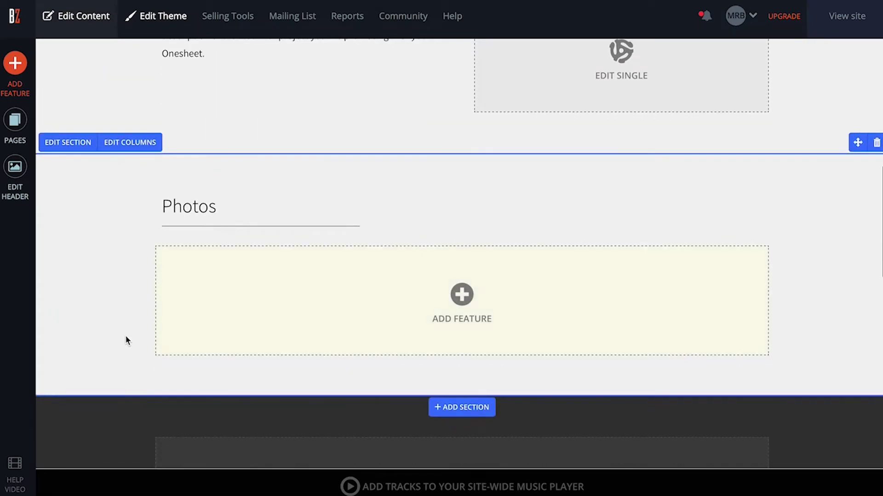
{"action": "left_click", "coordinate": [466, 310]}
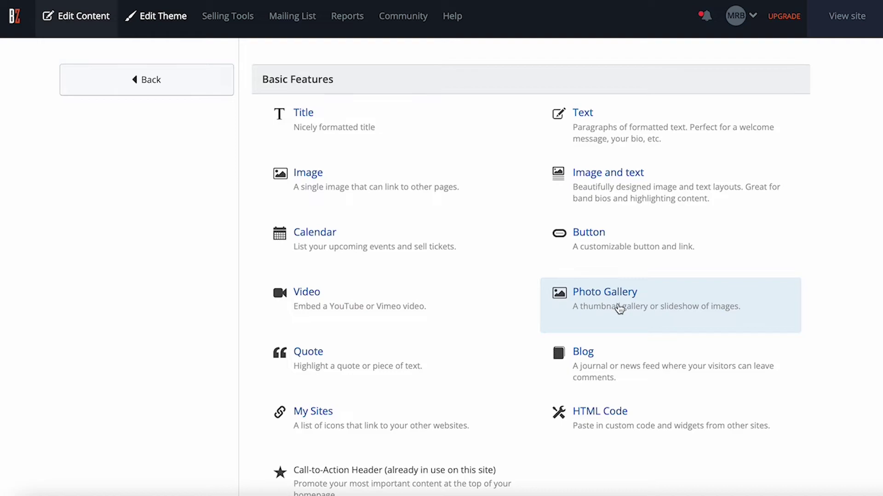
{"action": "left_click", "coordinate": [619, 309]}
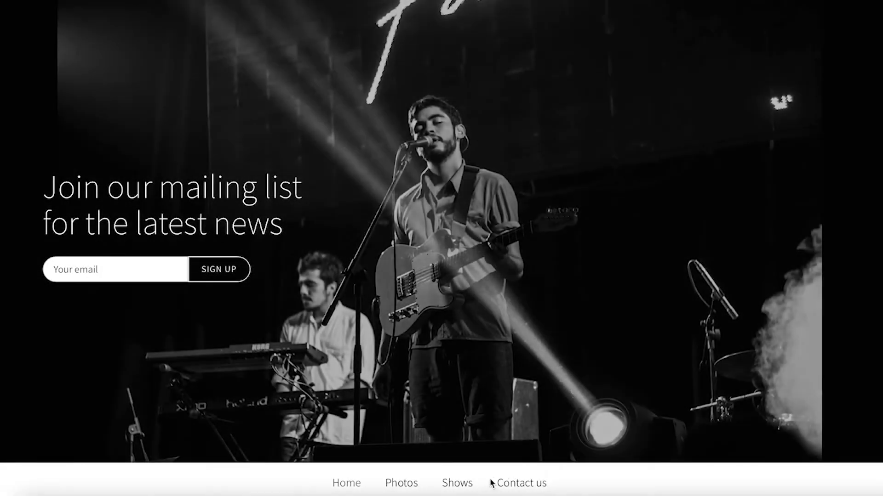
{"action": "left_click", "coordinate": [466, 488]}
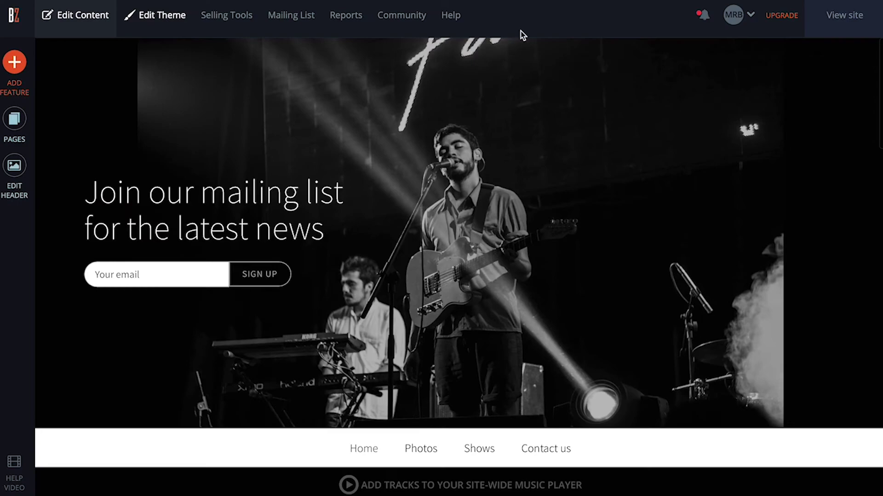
{"action": "scroll", "coordinate": [500, 287], "scroll_direction": "down", "scroll_amount": 1}
{"action": "scroll", "coordinate": [500, 288], "scroll_direction": "down", "scroll_amount": 4}
{"action": "scroll", "coordinate": [501, 288], "scroll_direction": "down", "scroll_amount": 8}
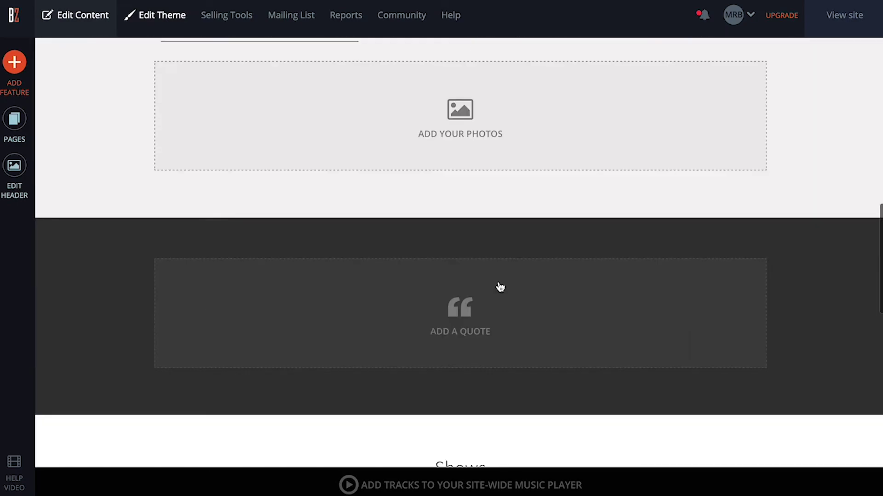
{"action": "scroll", "coordinate": [500, 287], "scroll_direction": "down", "scroll_amount": 3}
{"action": "scroll", "coordinate": [500, 288], "scroll_direction": "down", "scroll_amount": 2}
{"action": "scroll", "coordinate": [500, 287], "scroll_direction": "down", "scroll_amount": 2}
{"action": "scroll", "coordinate": [500, 287], "scroll_direction": "down", "scroll_amount": 1}
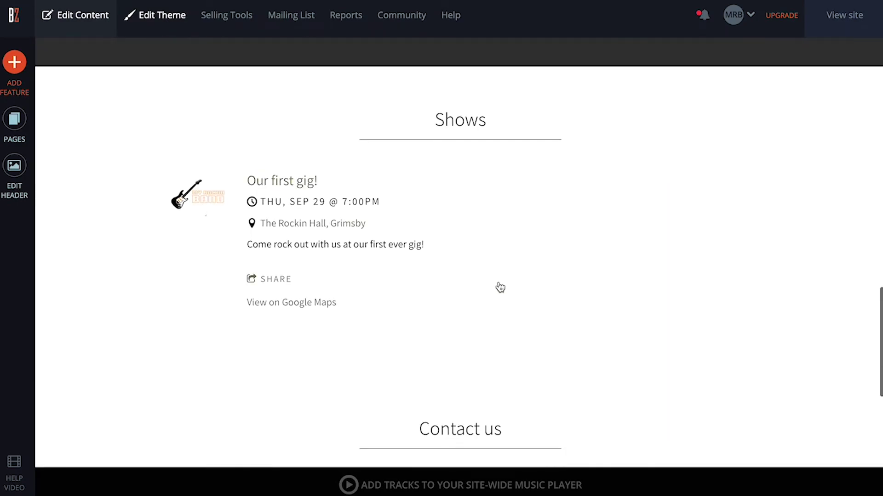
{"action": "left_click", "coordinate": [78, 57]}
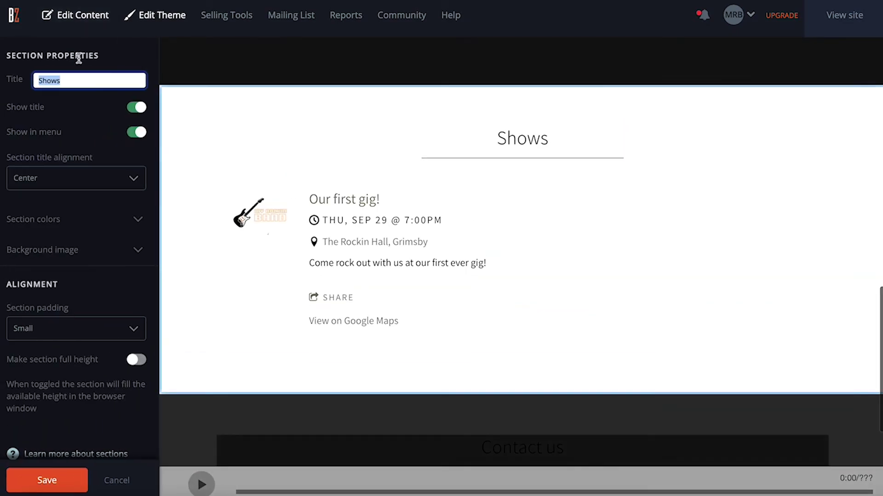
{"action": "left_click", "coordinate": [137, 133]}
{"action": "left_click", "coordinate": [295, 376]}
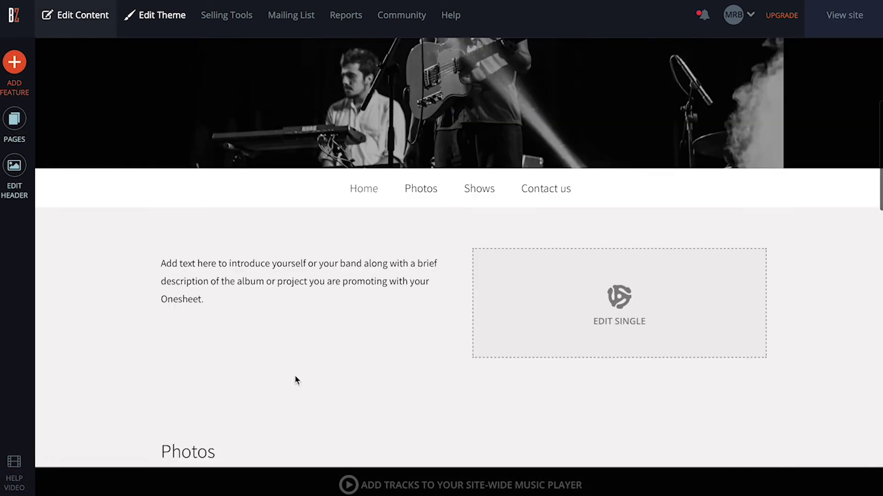
- Write the intro introducing the Cleveland, Ohio band and their first Thursday gig at the Omni
{"action": "scroll", "coordinate": [295, 380], "scroll_direction": "down", "scroll_amount": 5}
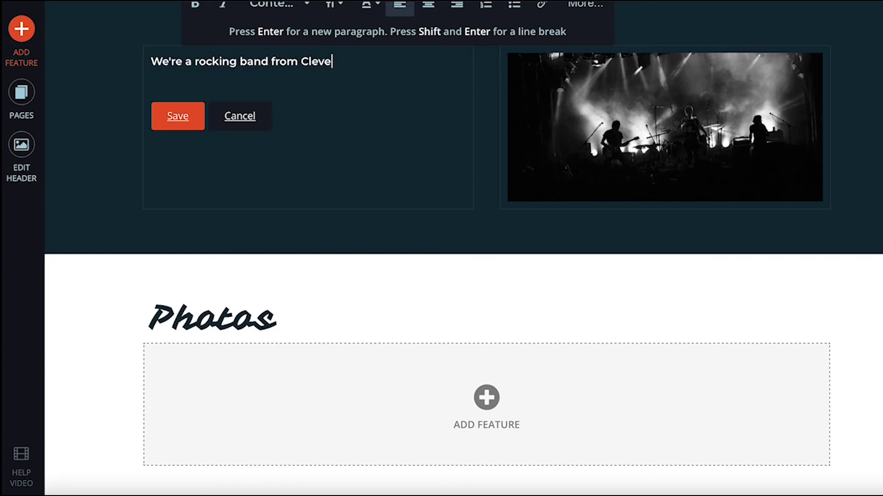
{"action": "type", "text": "land, Ohio. Come check out our first gig this Thursday night at the Omni!"}
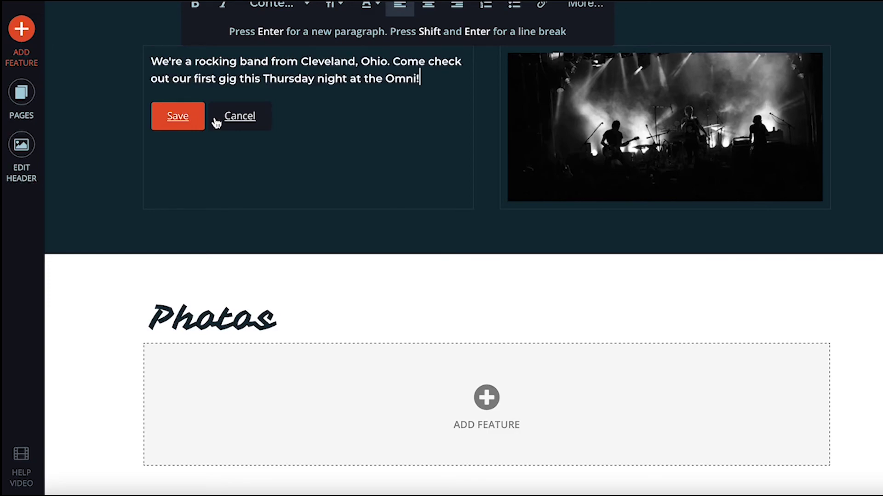